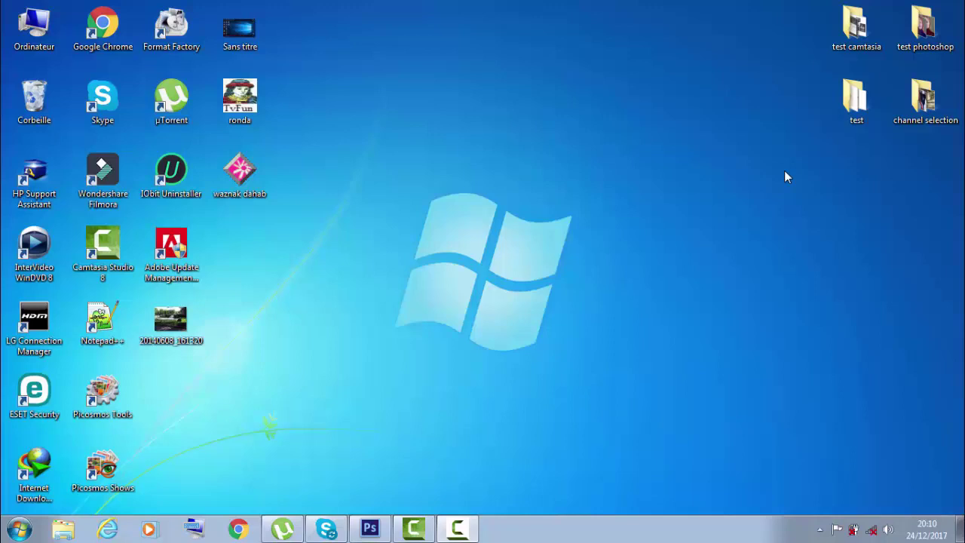
# Restore the minimized Photoshop CS6 window from the taskbar
pyautogui.click(360, 532)
# Open 20140608_161320.jpg from the Desktop with Fichier > Ouvrir
pyautogui.click(45, 10)
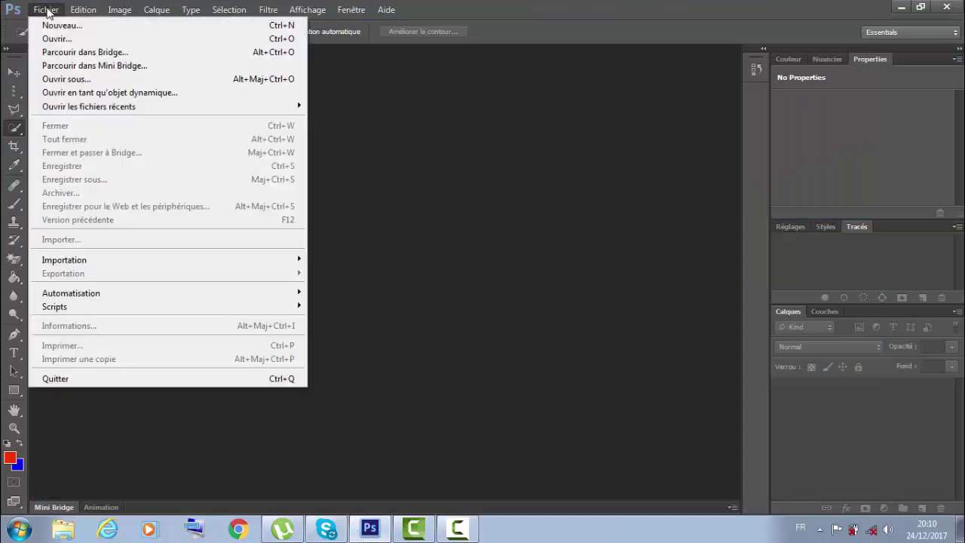
pyautogui.click(73, 40)
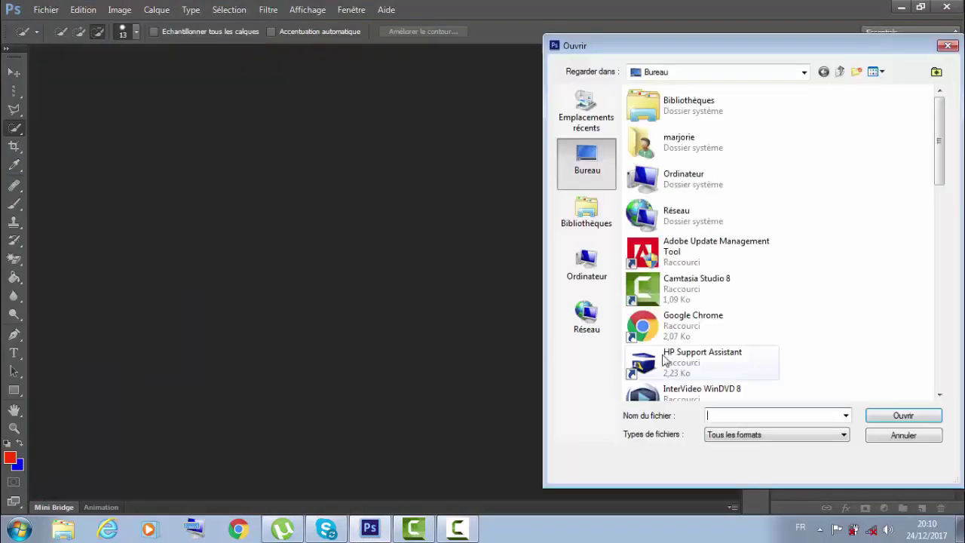
pyautogui.click(670, 358)
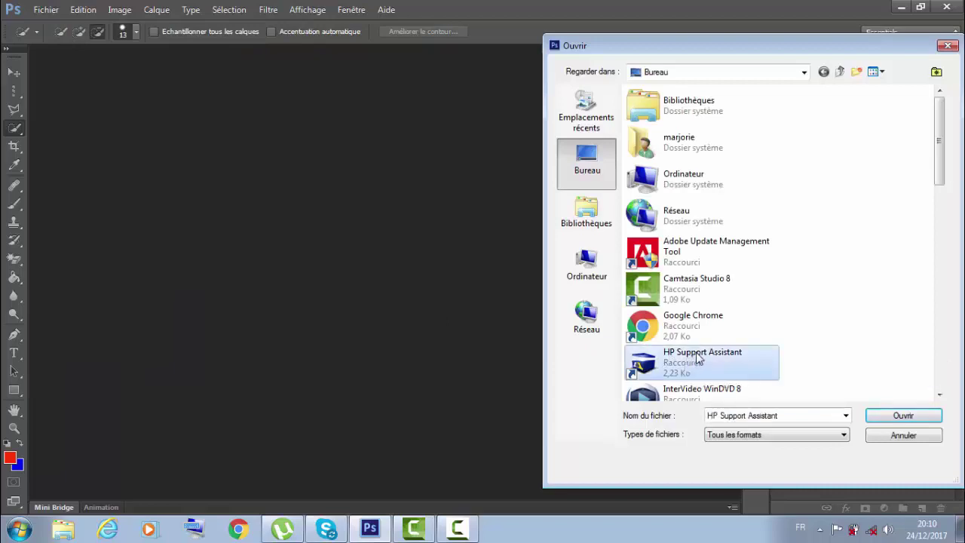
pyautogui.scroll(-2, 694, 359)
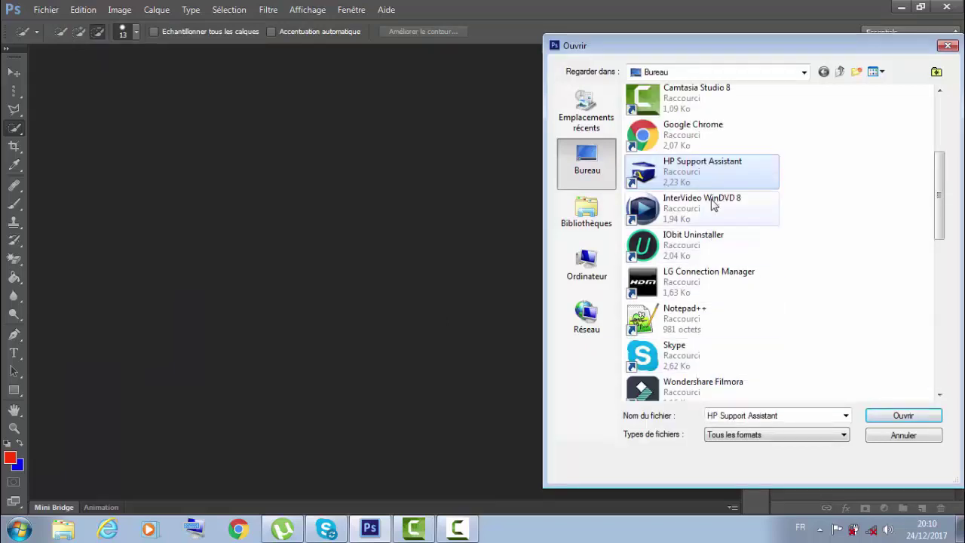
pyautogui.scroll(-2, 730, 373)
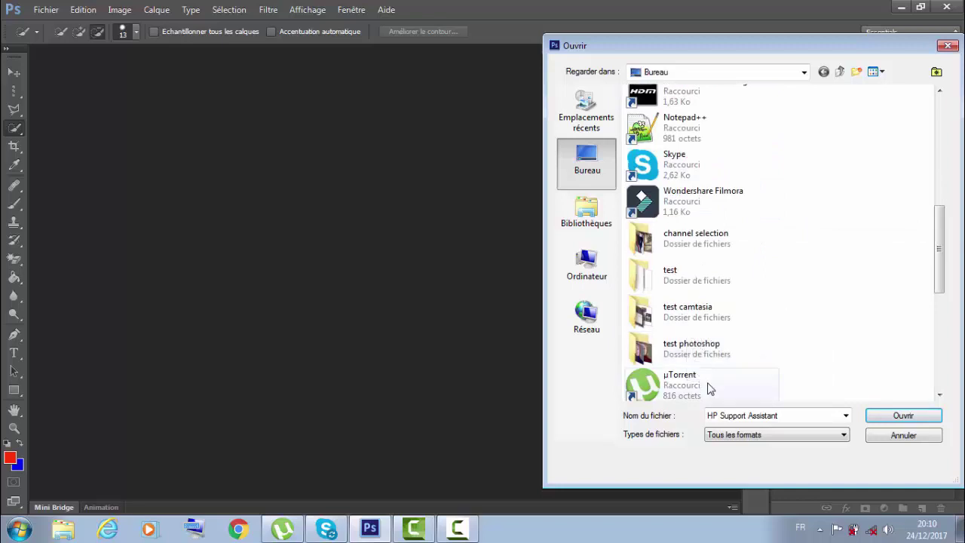
pyautogui.scroll(-3, 701, 370)
pyautogui.scroll(-1, 702, 370)
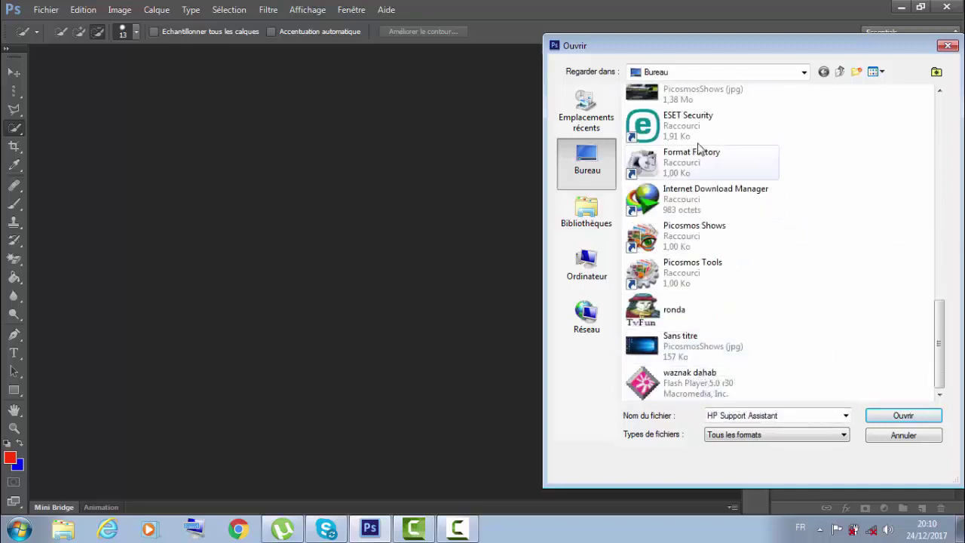
pyautogui.click(664, 95)
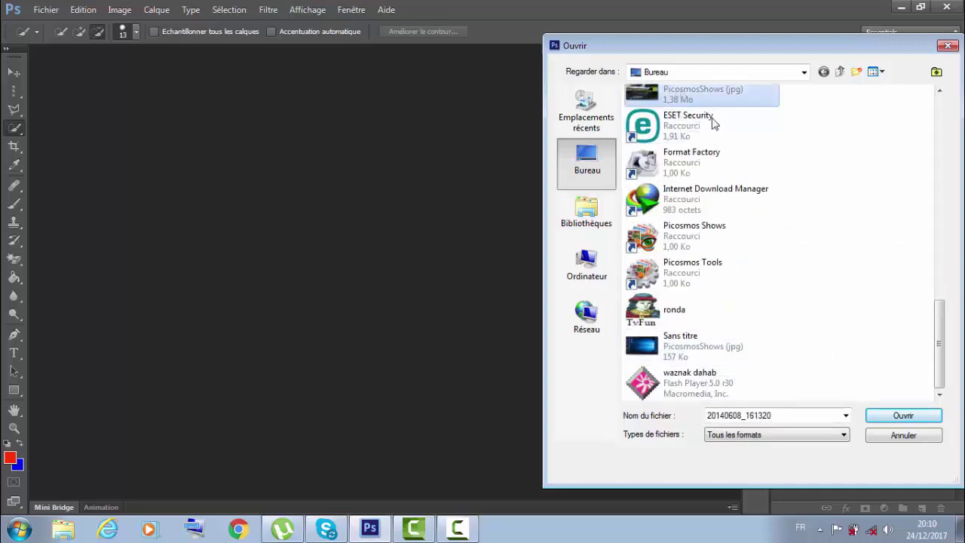
pyautogui.click(917, 416)
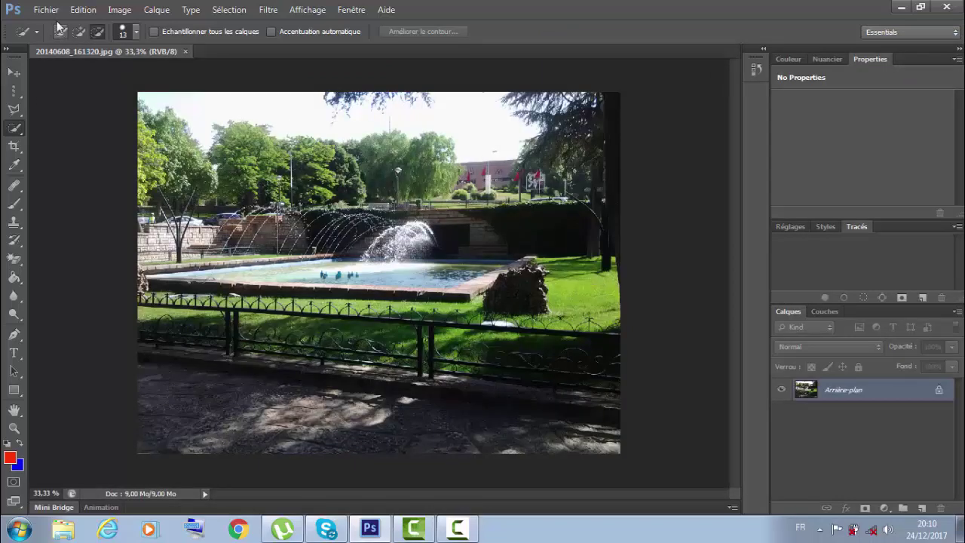
pyautogui.click(48, 11)
# Open jasmine001.jpg from the channel selection folder as a second document
pyautogui.click(80, 37)
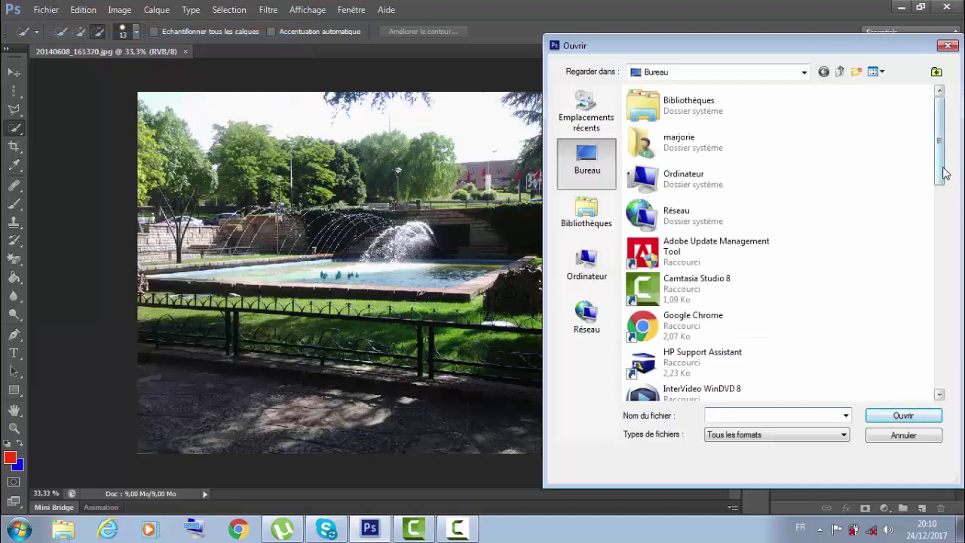
pyautogui.scroll(-1, 945, 174)
pyautogui.scroll(-1, 944, 189)
pyautogui.scroll(-1, 945, 189)
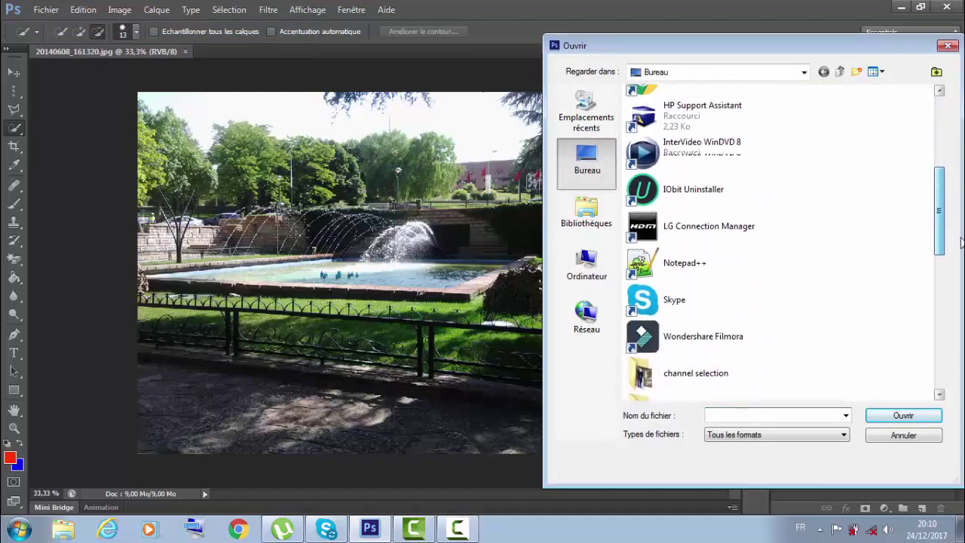
pyautogui.scroll(-1, 687, 398)
pyautogui.click(698, 331)
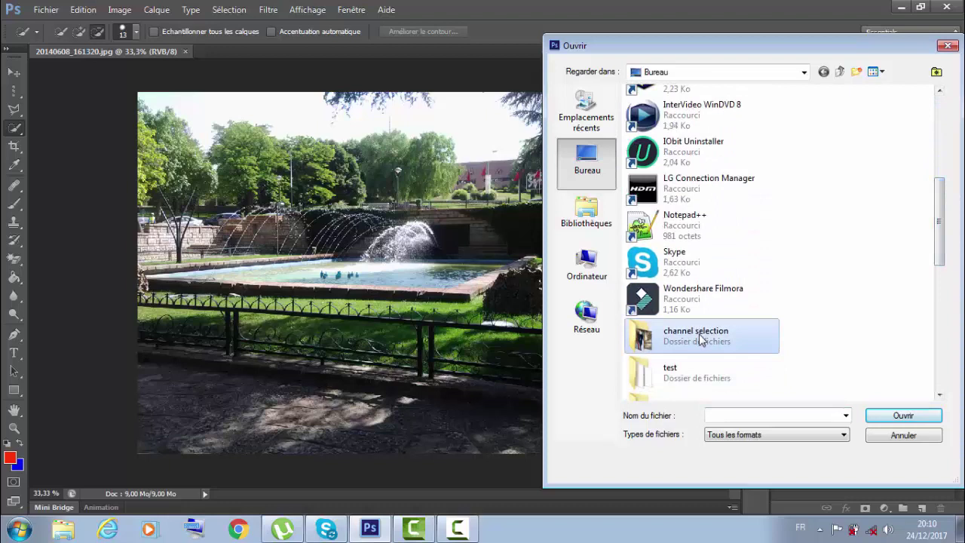
pyautogui.click(753, 350)
pyautogui.doubleClick(753, 350)
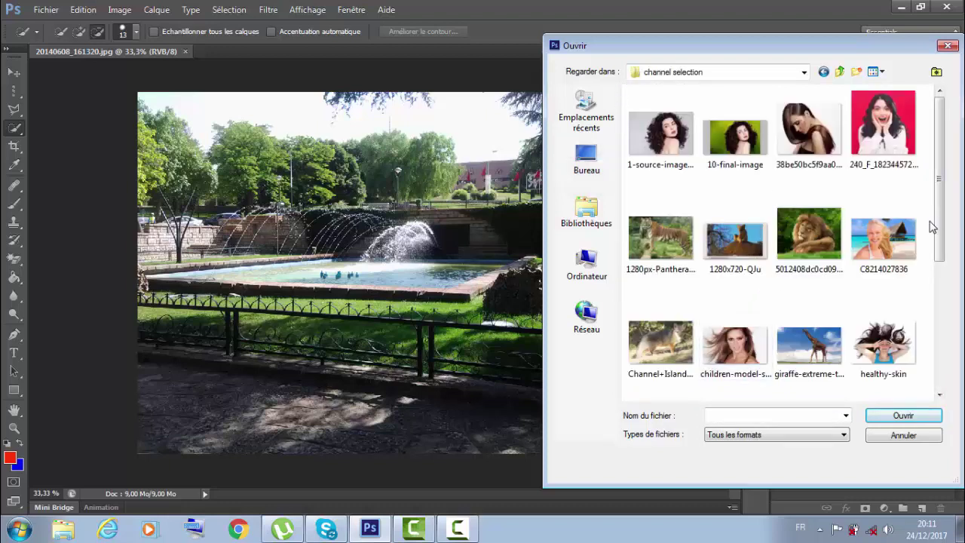
pyautogui.moveTo(934, 226)
pyautogui.mouseDown()
pyautogui.moveTo(950, 240)
pyautogui.moveTo(943, 345)
pyautogui.mouseUp()
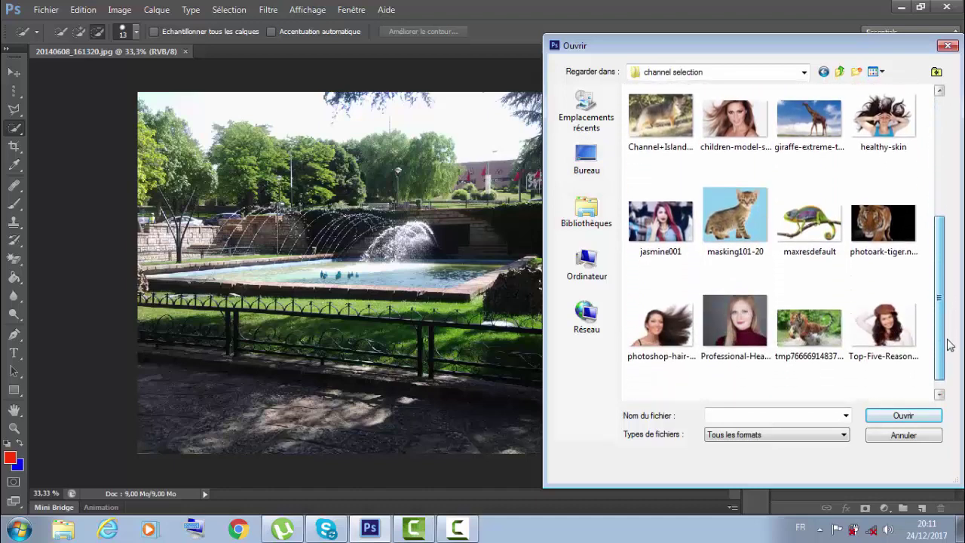
pyautogui.click(661, 235)
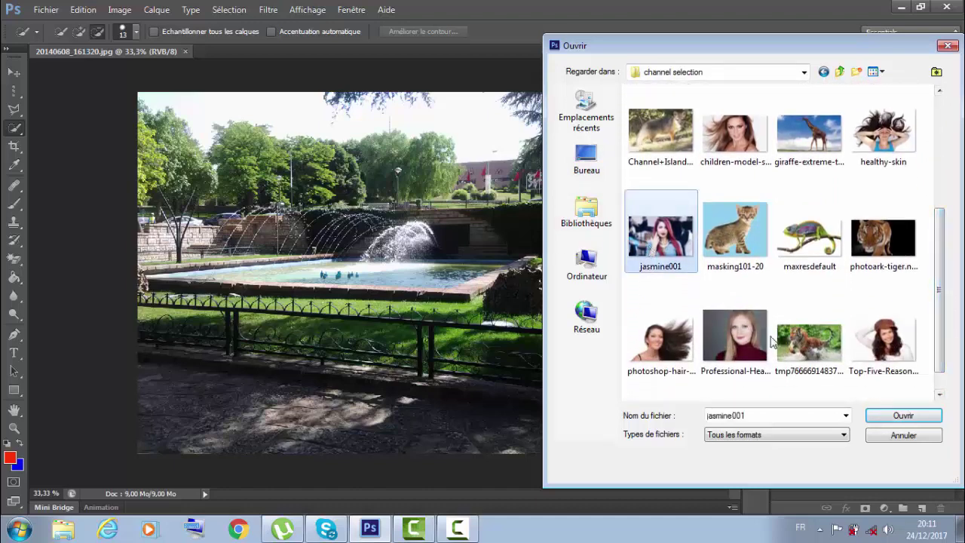
pyautogui.click(891, 419)
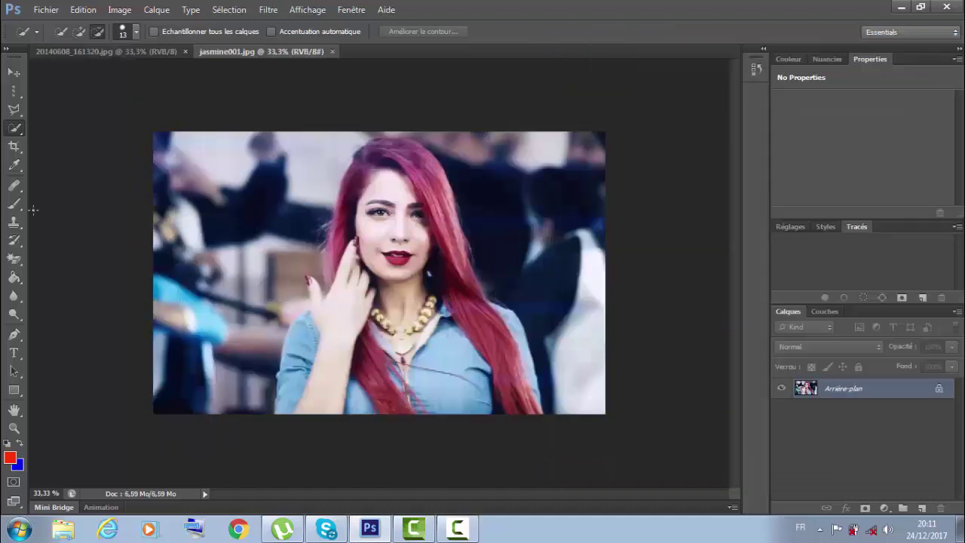
# Fit jasmine001 and the fountain photo to the window, ending on jasmine001
pyautogui.click(14, 427)
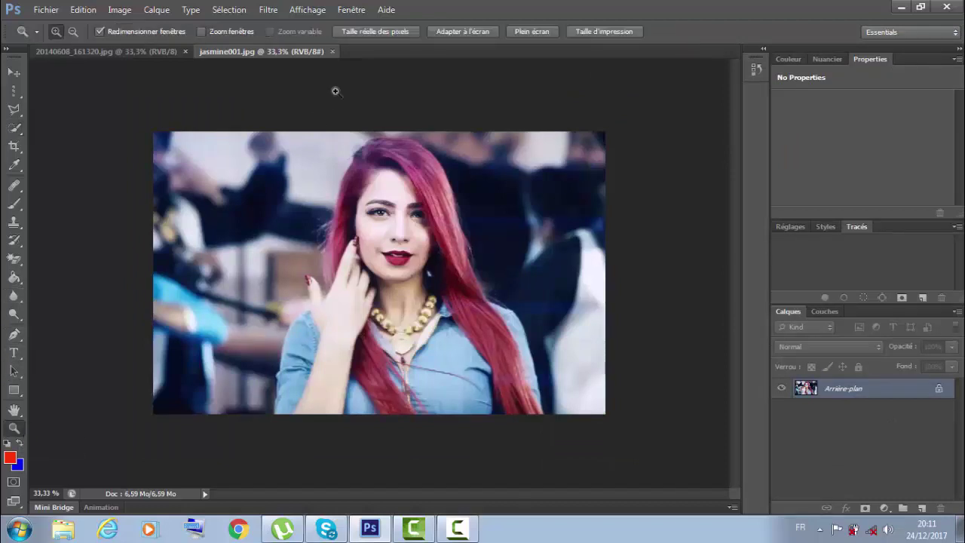
pyautogui.click(462, 32)
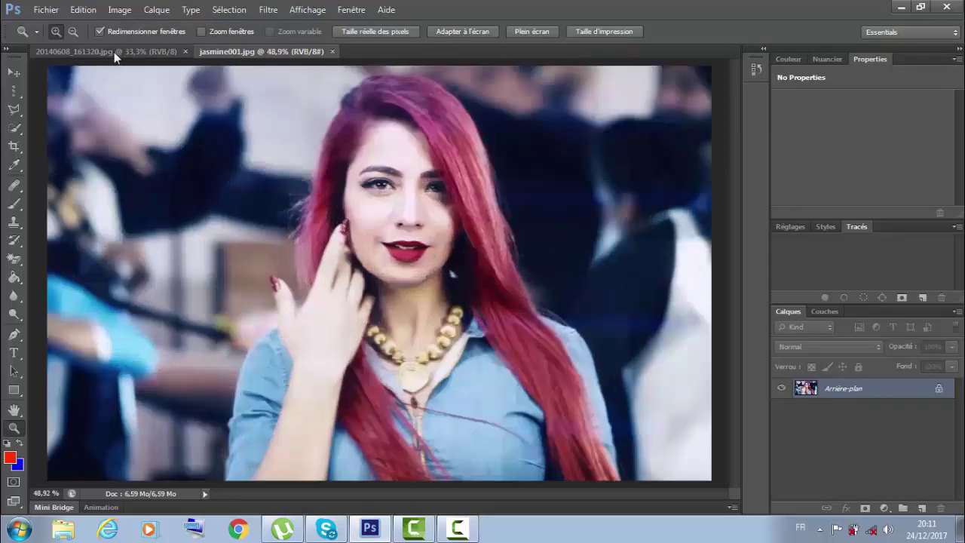
pyautogui.click(113, 51)
pyautogui.click(478, 33)
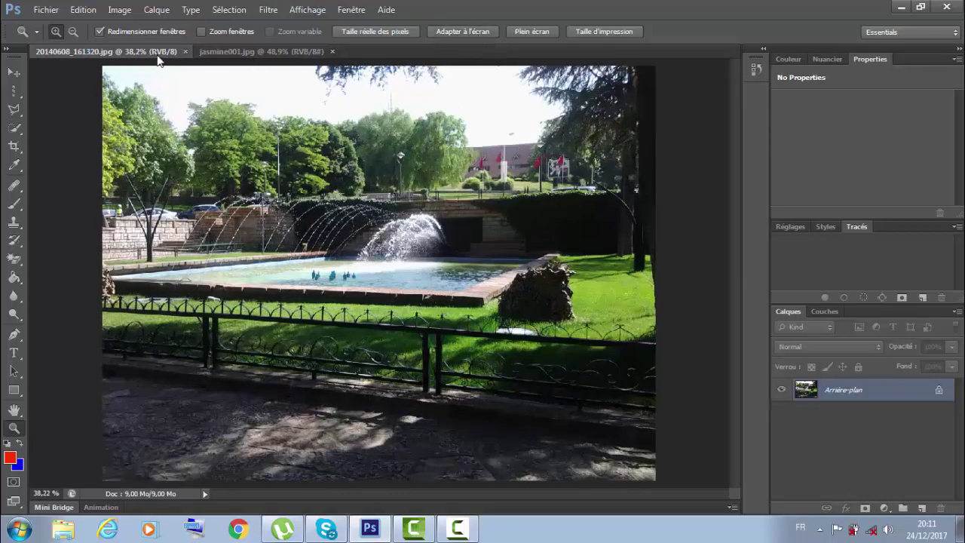
pyautogui.click(214, 51)
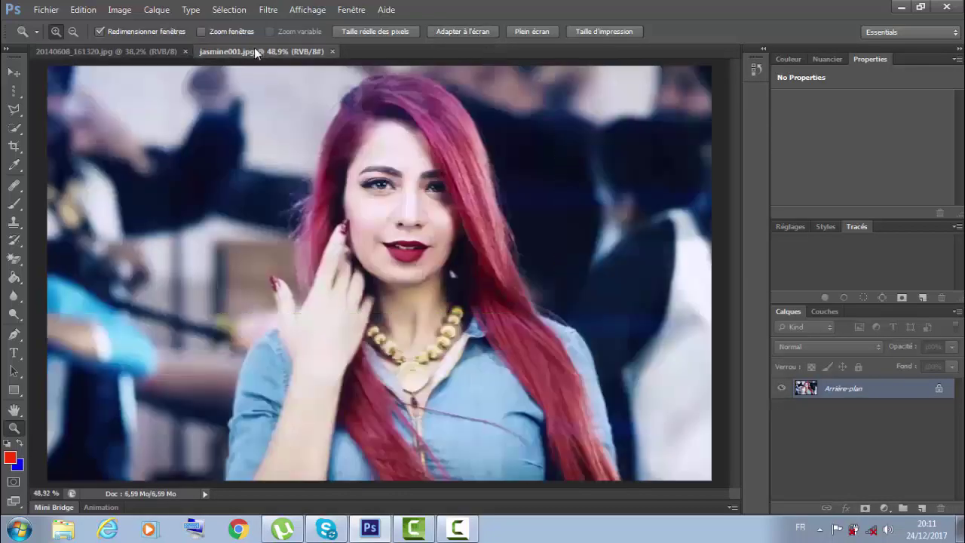
# Set up the Quick Selection tool with a 28 px brush in Add mode
pyautogui.click(16, 130)
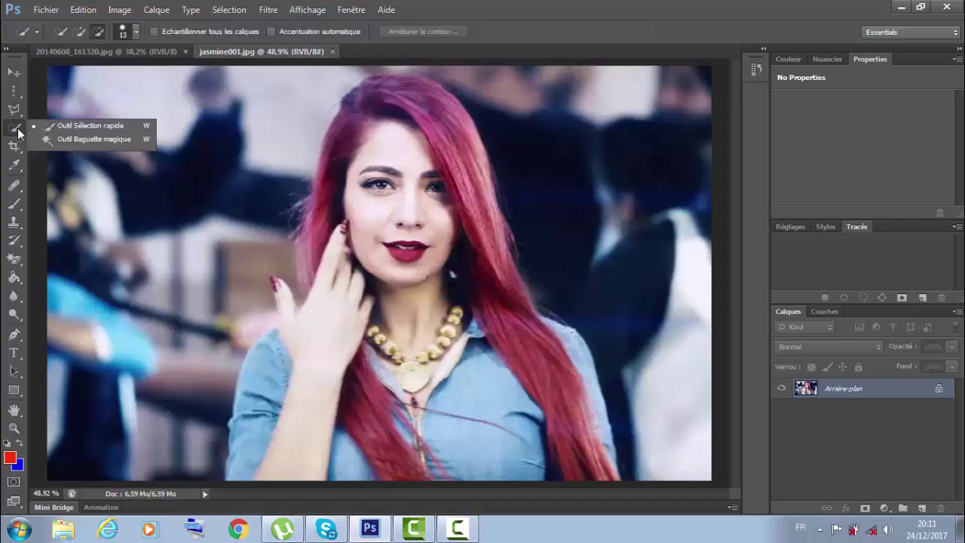
pyautogui.click(90, 125)
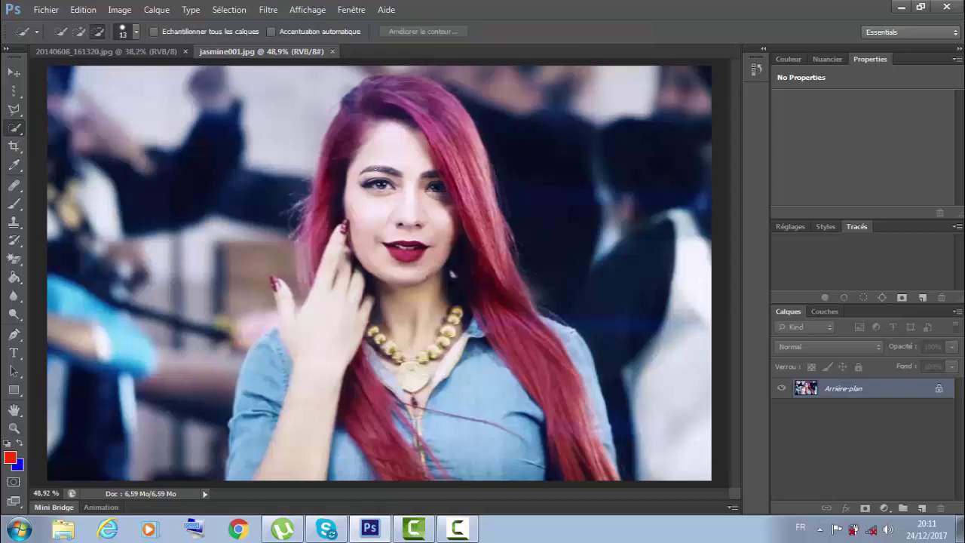
pyautogui.click(137, 31)
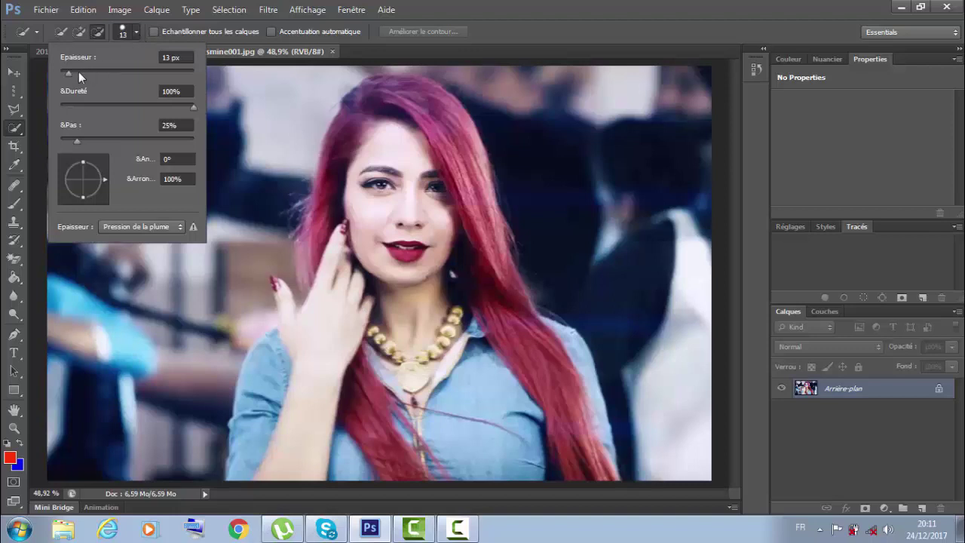
pyautogui.click(78, 73)
pyautogui.click(495, 6)
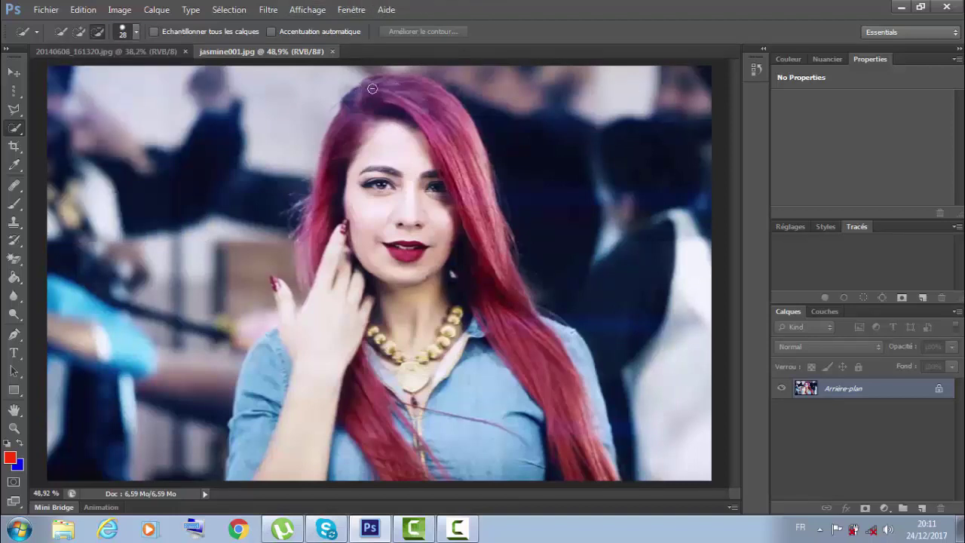
pyautogui.click(78, 32)
# Paint a selection over the woman, then subtract background near her shoulder and hand
pyautogui.moveTo(377, 103)
pyautogui.mouseDown()
pyautogui.moveTo(326, 373)
pyautogui.moveTo(271, 284)
pyautogui.moveTo(278, 299)
pyautogui.mouseUp()
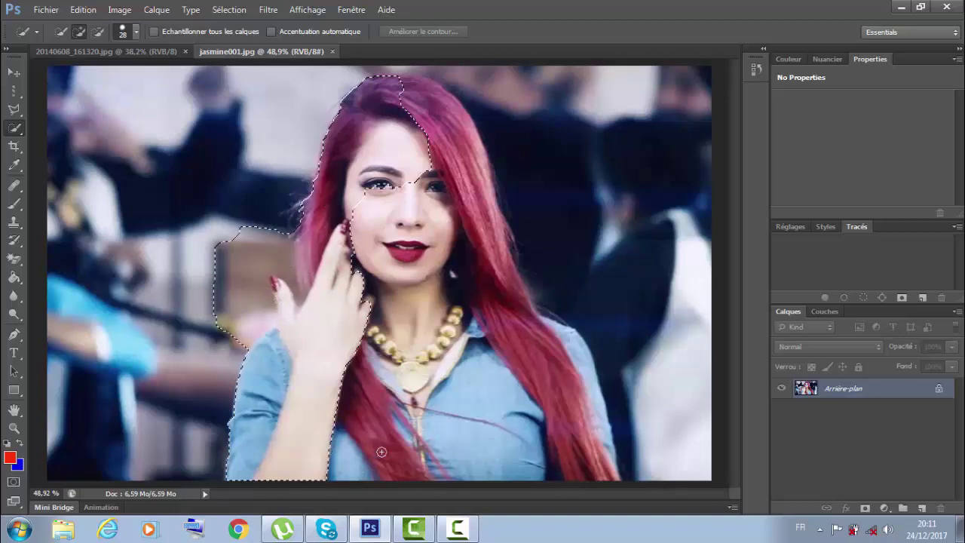
pyautogui.moveTo(561, 458)
pyautogui.mouseDown()
pyautogui.moveTo(590, 393)
pyautogui.moveTo(535, 339)
pyautogui.mouseUp()
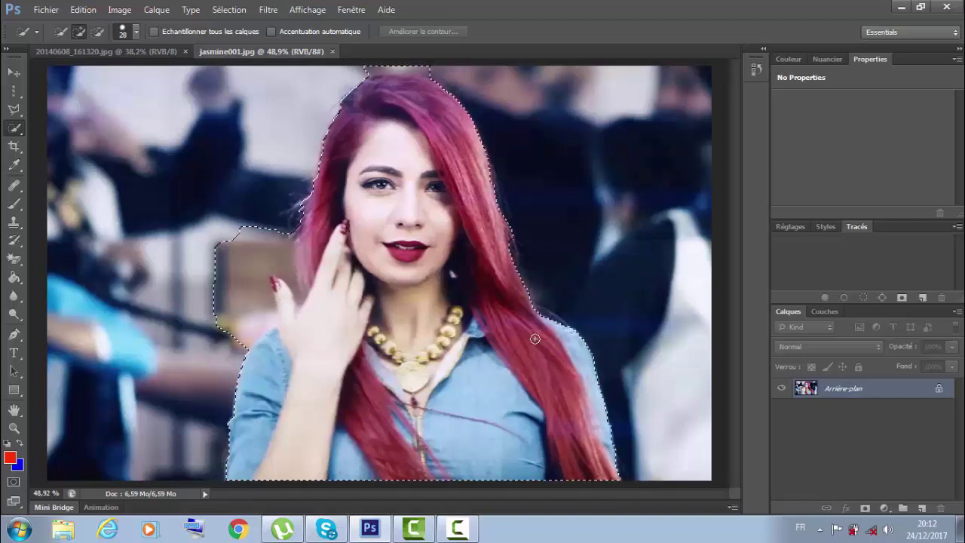
pyautogui.moveTo(534, 340); pyautogui.dragTo(328, 452)
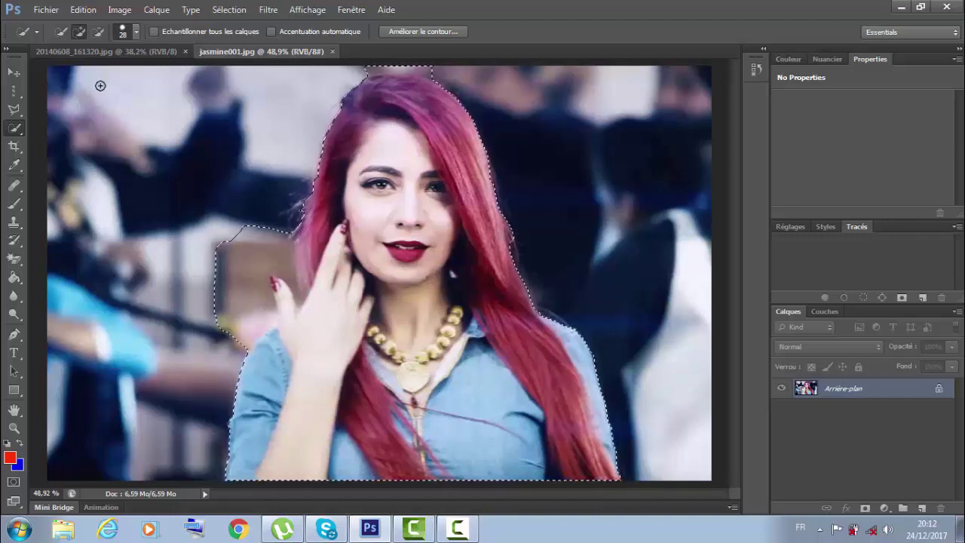
pyautogui.click(96, 33)
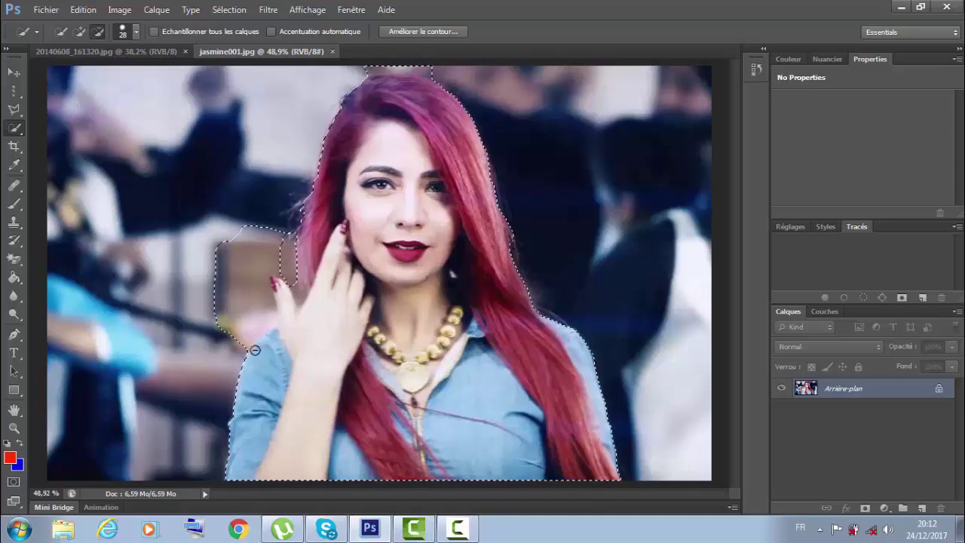
pyautogui.moveTo(246, 342); pyautogui.dragTo(273, 322)
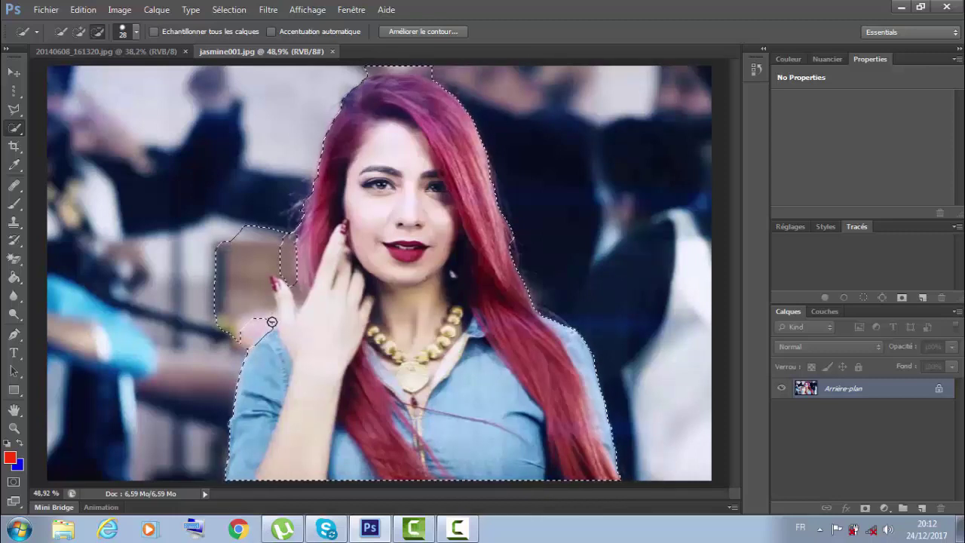
pyautogui.moveTo(272, 322); pyautogui.dragTo(261, 283)
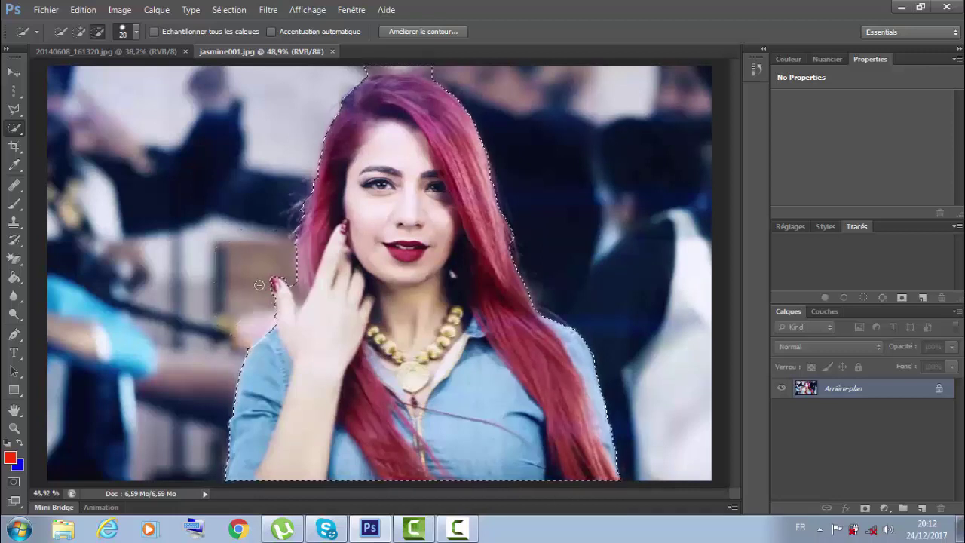
# With a 15 px brush, tighten the selection around the woman's raised fingers
pyautogui.click(138, 32)
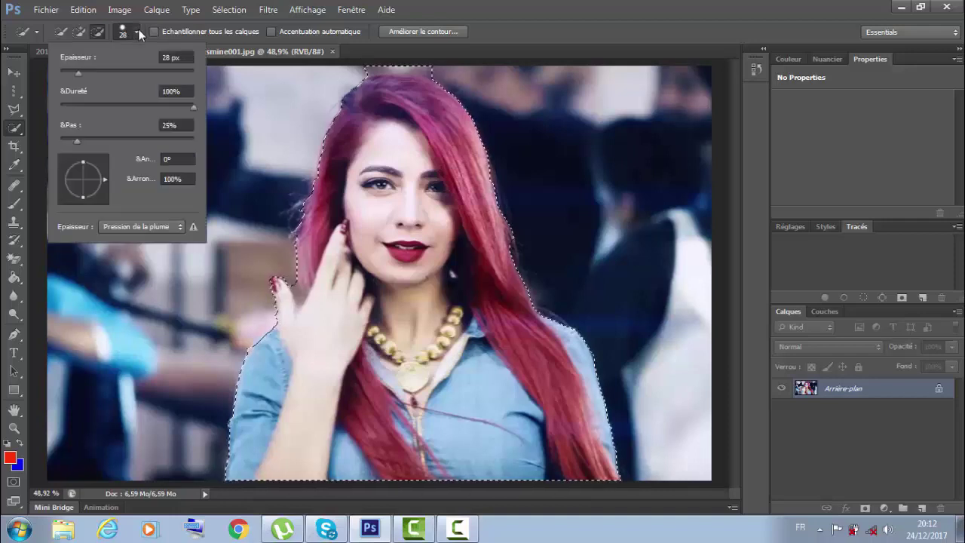
pyautogui.click(70, 72)
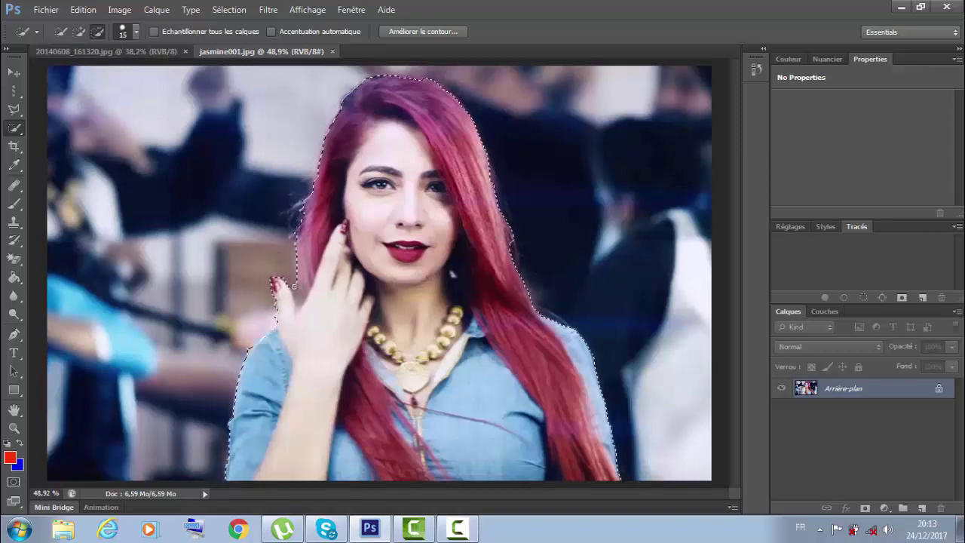
pyautogui.click(294, 286)
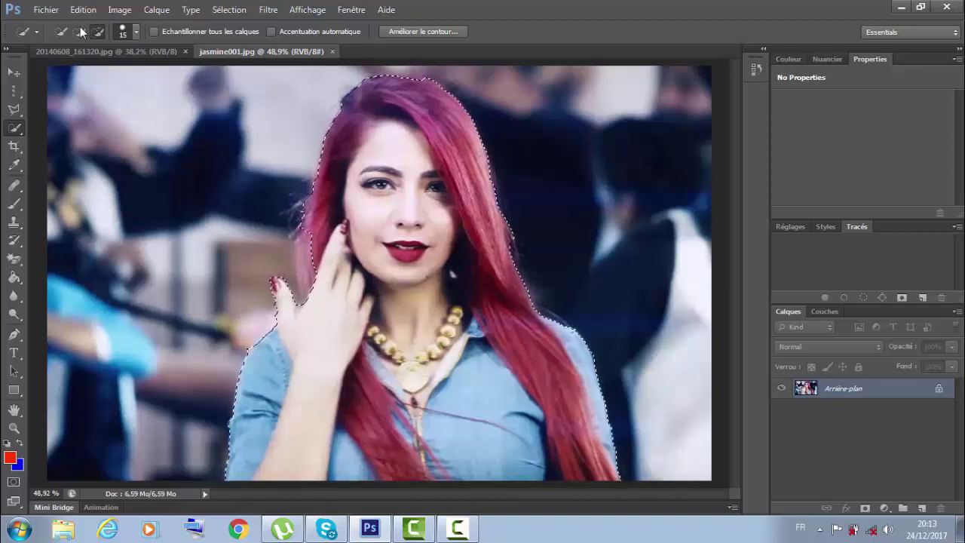
pyautogui.press('alt')
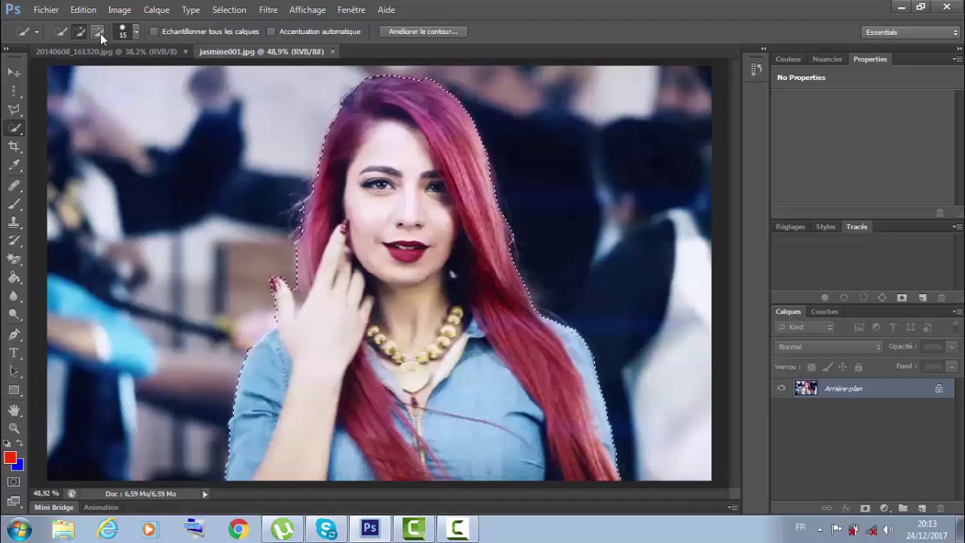
# Switch the Quick Selection brush to Soustraire de la sélection mode
pyautogui.click(98, 32)
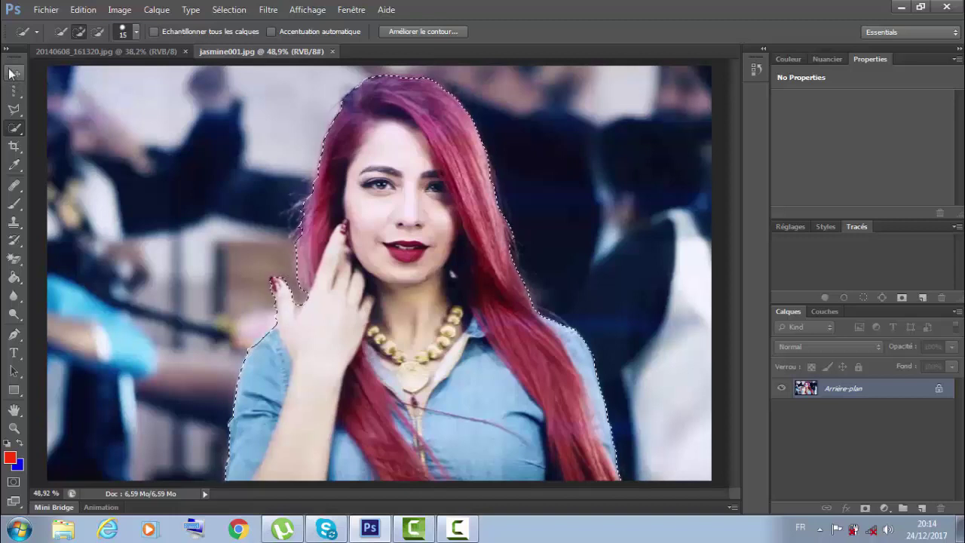
# Drag the selected woman with the Move tool toward the 20140608_161320.jpg tab
pyautogui.click(13, 73)
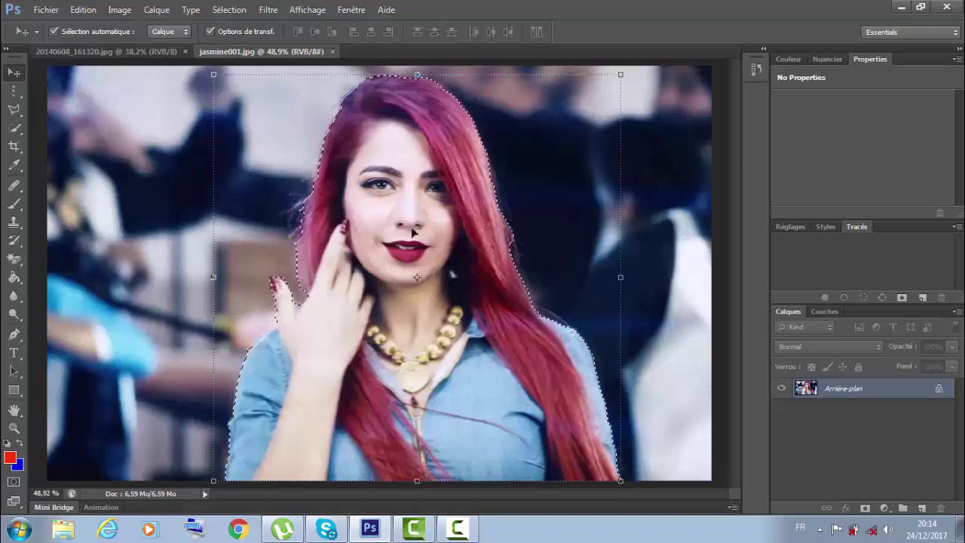
pyautogui.moveTo(412, 234)
pyautogui.mouseDown()
pyautogui.moveTo(266, 218)
pyautogui.moveTo(137, 57)
pyautogui.moveTo(502, 363)
pyautogui.mouseUp()
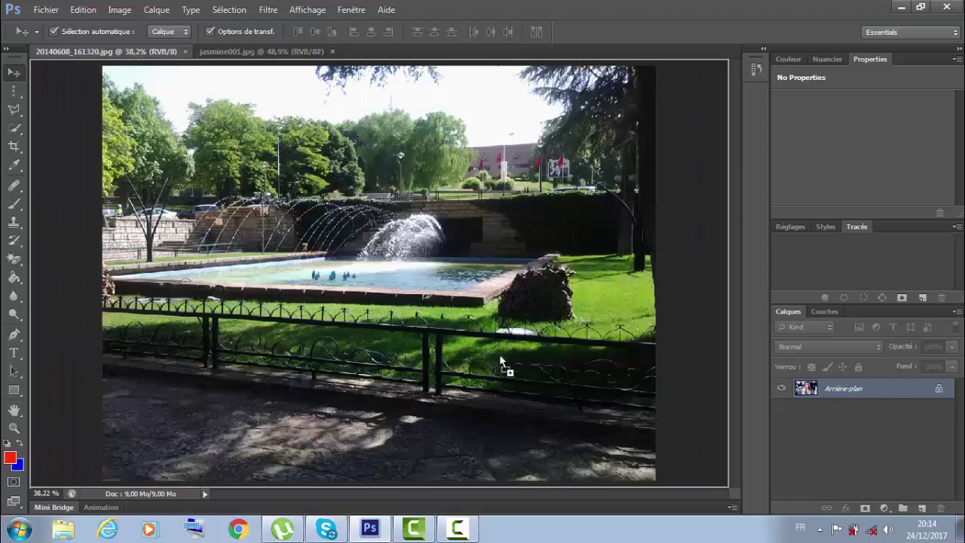
# Drop the woman onto the fountain photo as Calque 1, scaled to about 115%
pyautogui.moveTo(500, 361); pyautogui.dragTo(434, 393)
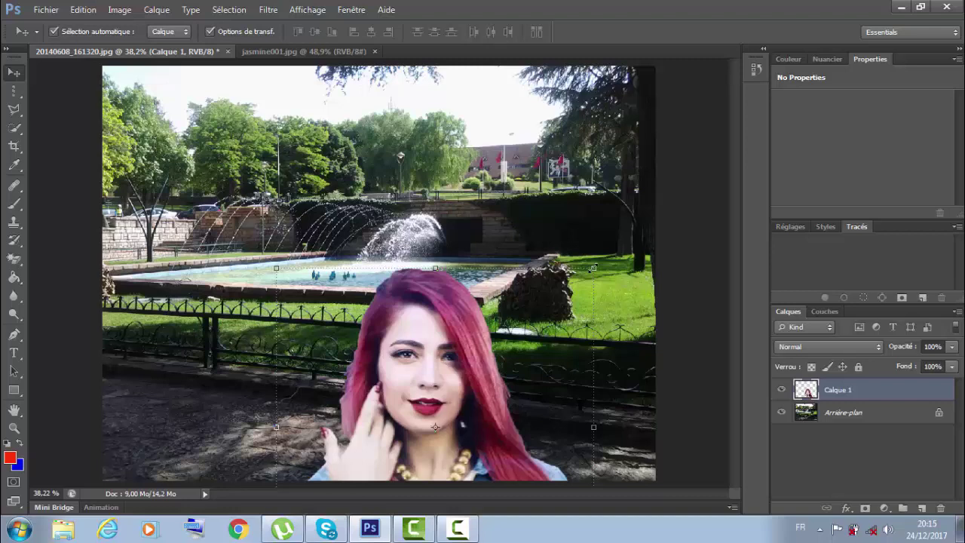
pyautogui.moveTo(593, 268); pyautogui.dragTo(617, 200)
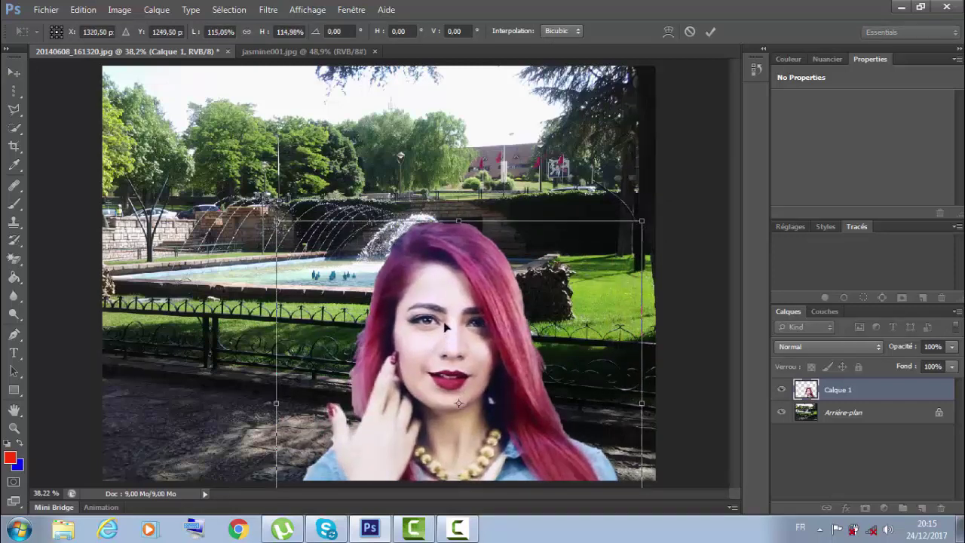
# Shift the woman right, stretch her to about 119% height, then commit the transform
pyautogui.moveTo(447, 326); pyautogui.dragTo(498, 314)
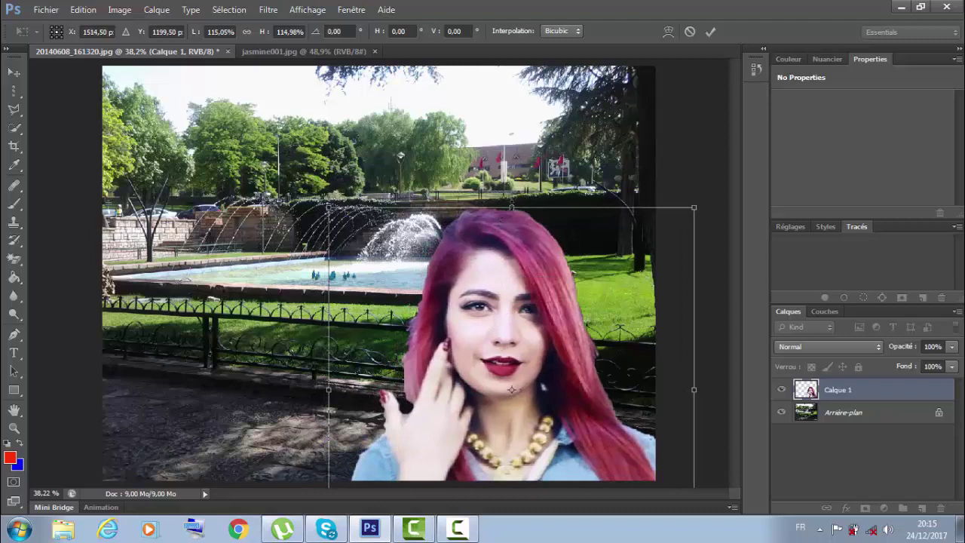
pyautogui.moveTo(511, 208); pyautogui.dragTo(511, 193)
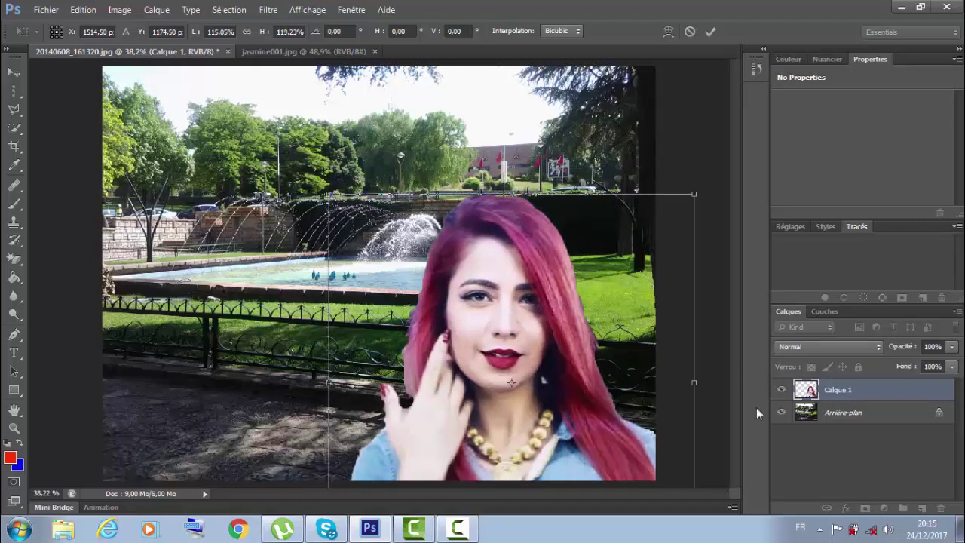
pyautogui.click(16, 74)
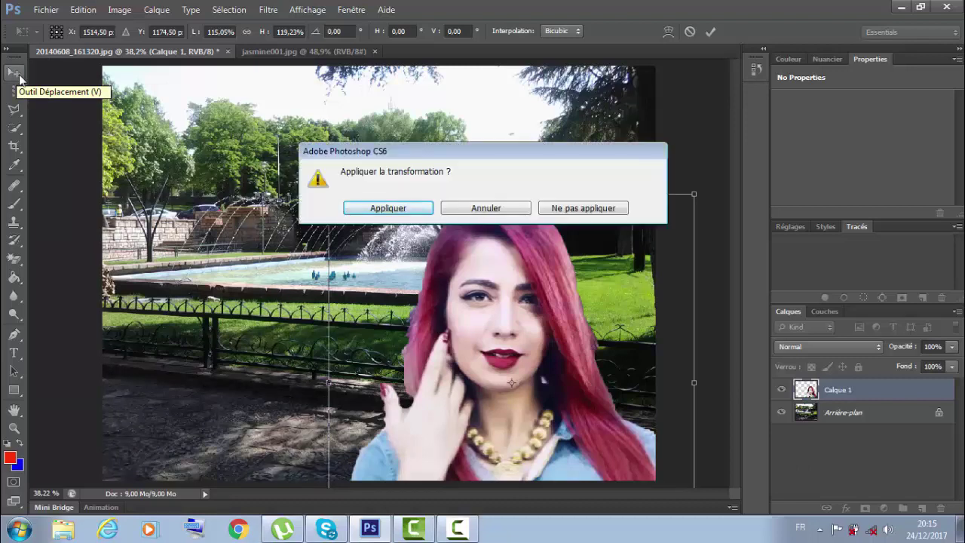
# Apply the transform and save the composite as '123' in JPEG format on the desktop
pyautogui.click(390, 209)
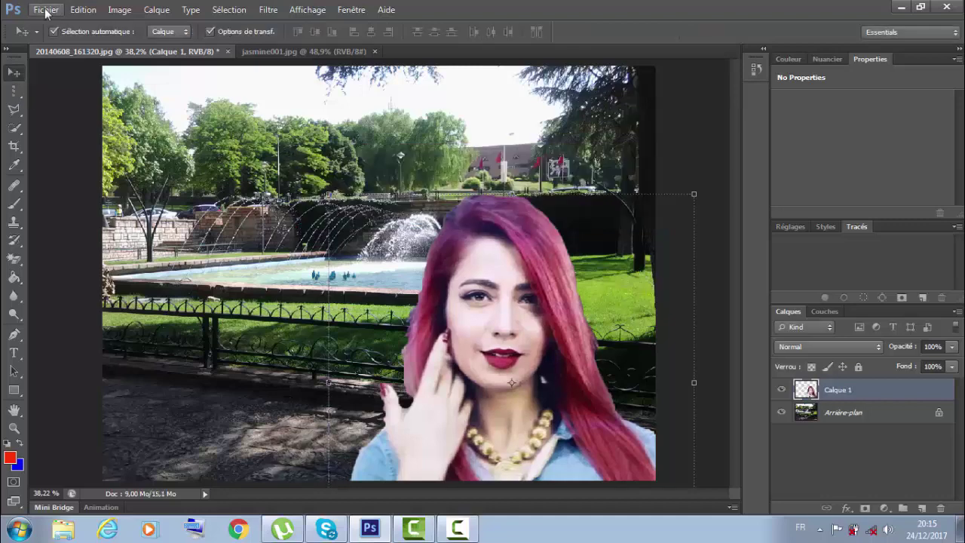
pyautogui.click(47, 13)
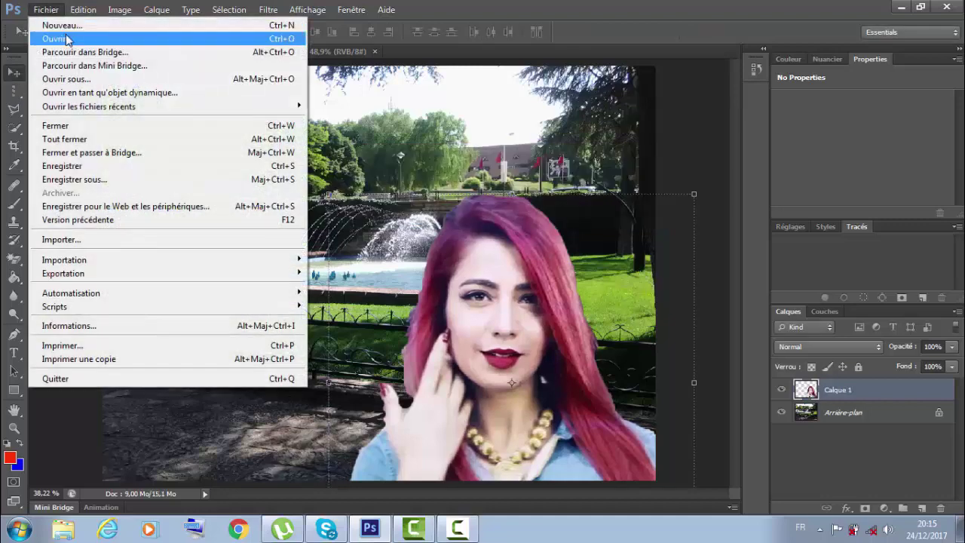
pyautogui.click(83, 184)
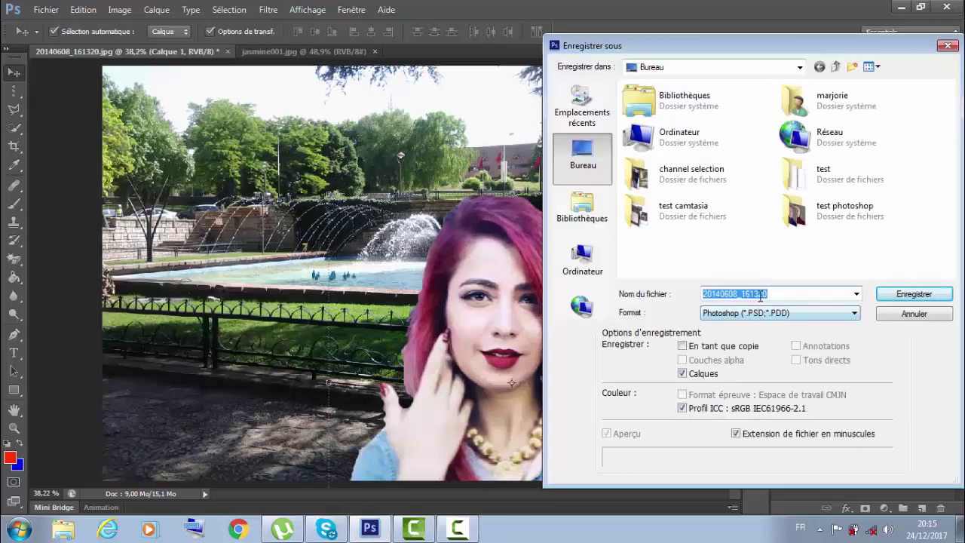
pyautogui.write('1')
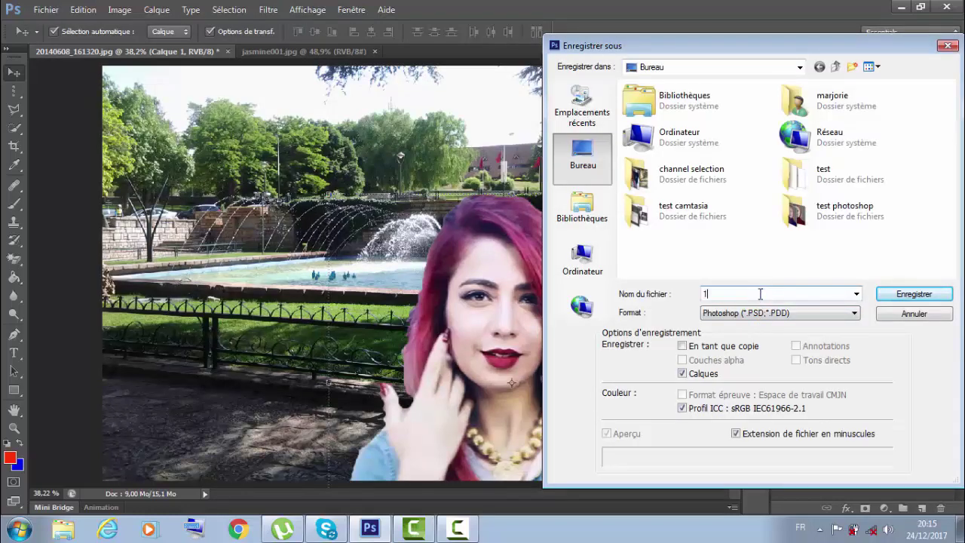
pyautogui.write('23')
pyautogui.click(761, 313)
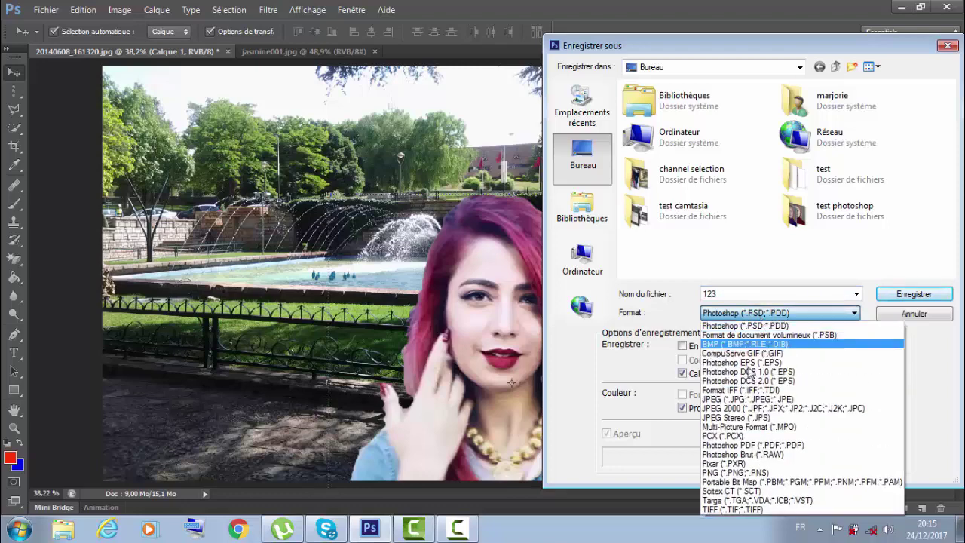
pyautogui.click(743, 400)
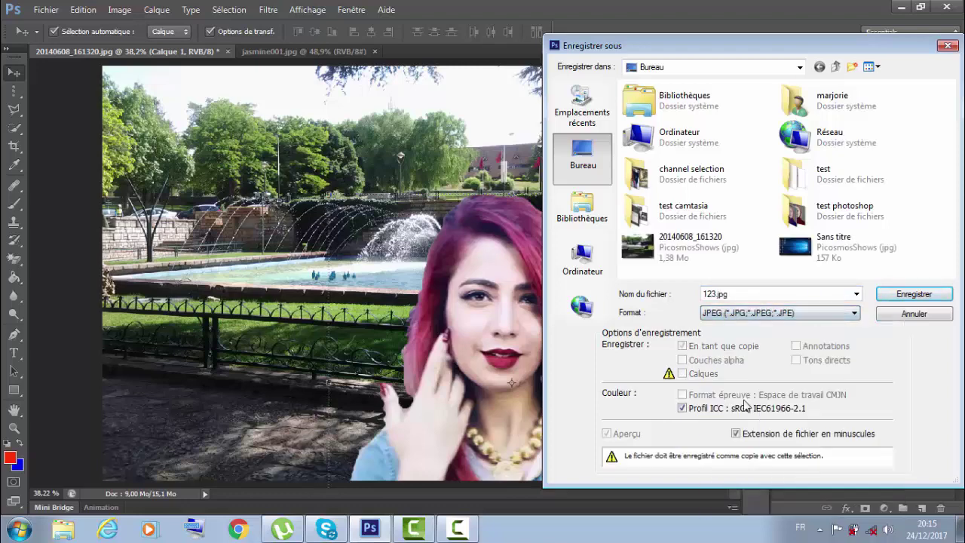
pyautogui.click(912, 296)
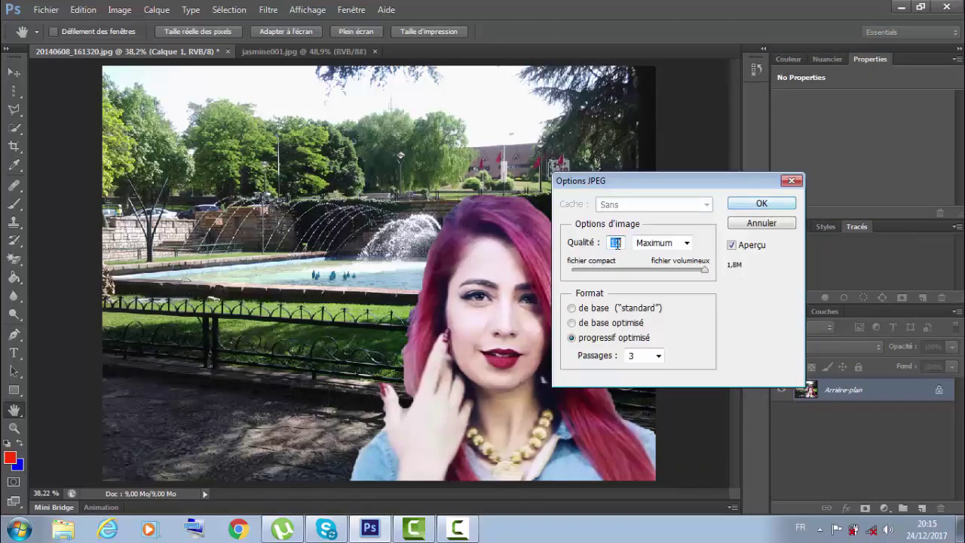
# Accept the JPEG quality settings and open 123.jpg from the desktop in the image viewer
pyautogui.click(733, 205)
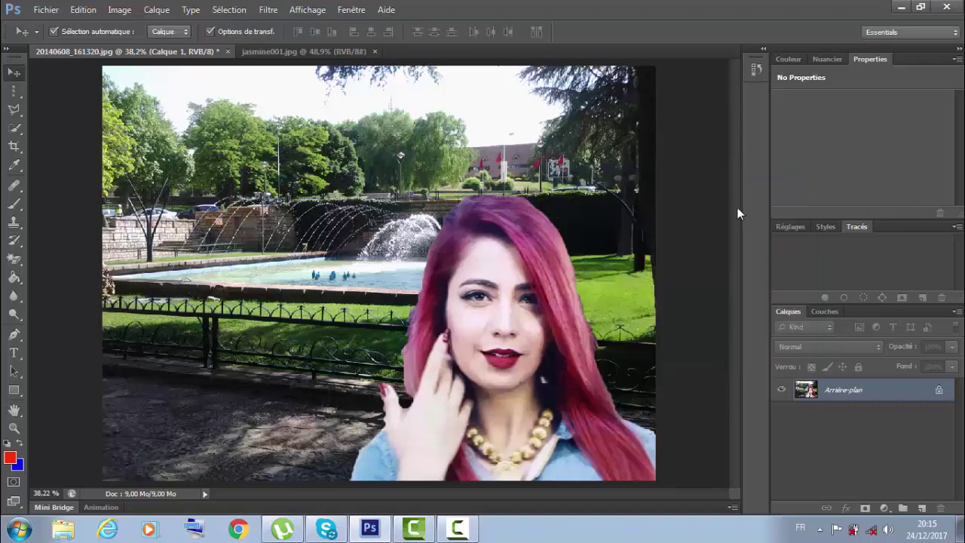
pyautogui.click(901, 7)
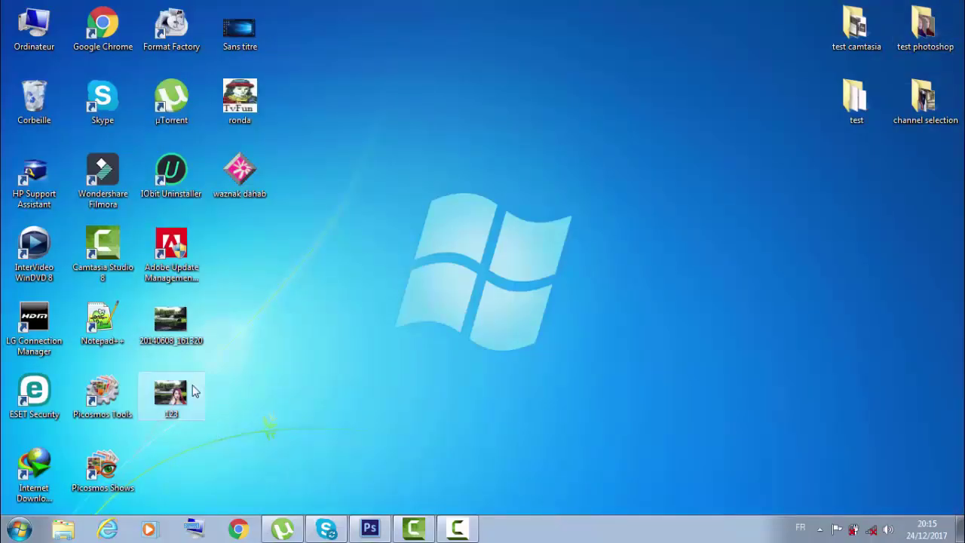
pyautogui.doubleClick(192, 391)
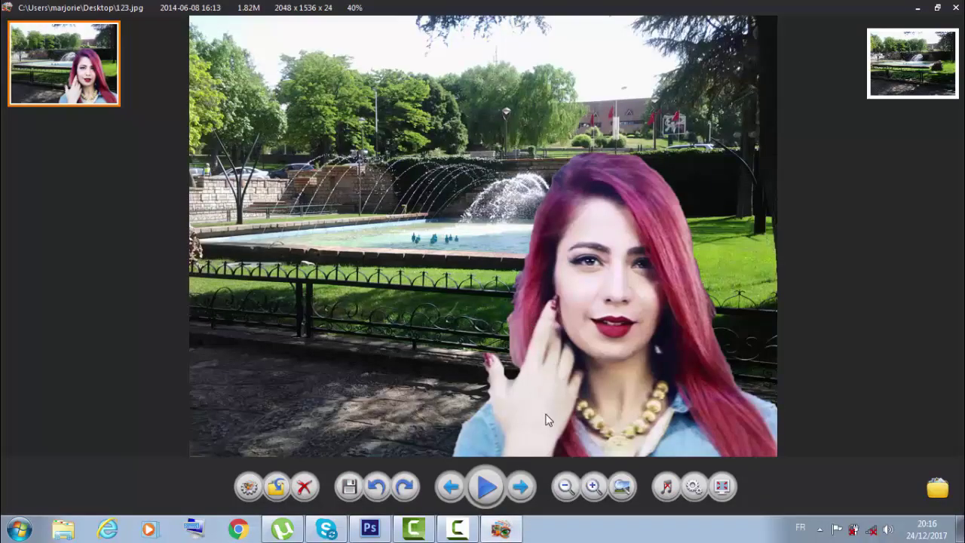
pyautogui.click(517, 488)
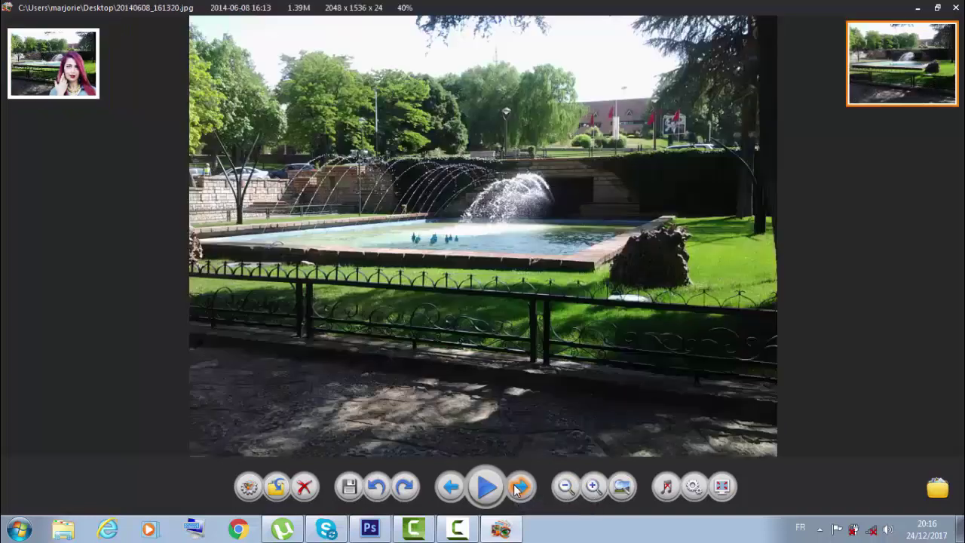
pyautogui.click(451, 487)
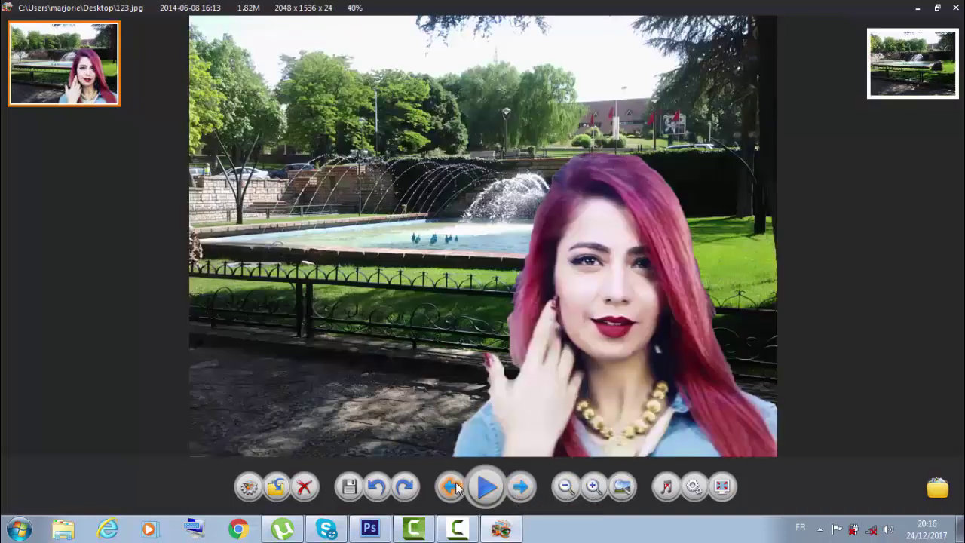